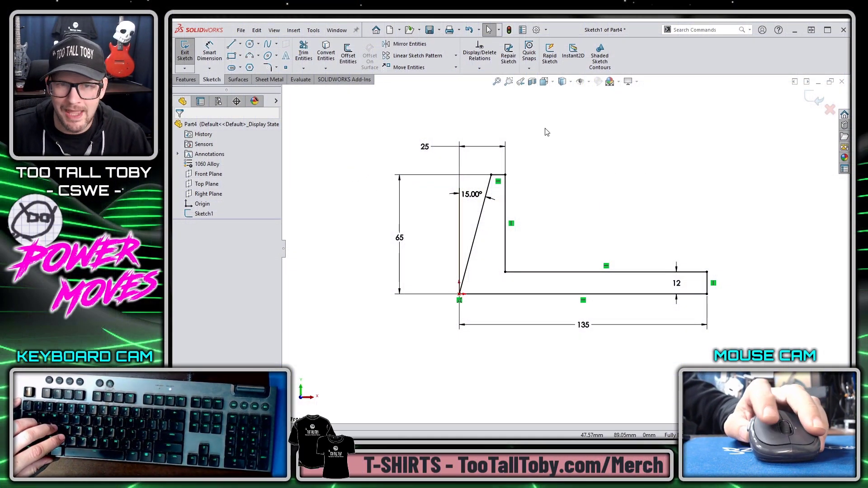
# Step: Extrude the L-shaped profile as a boss with an 85 mm Blind depth
pyautogui.press('s')
pyautogui.click(571, 162)
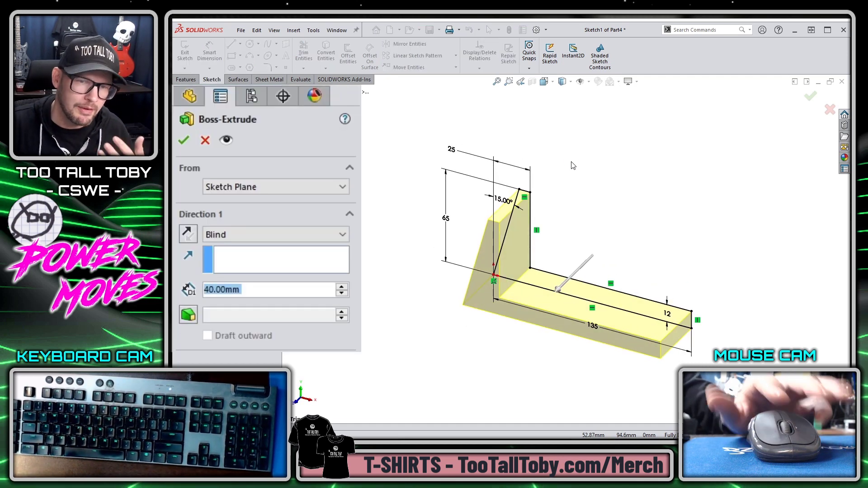
pyautogui.write('85')
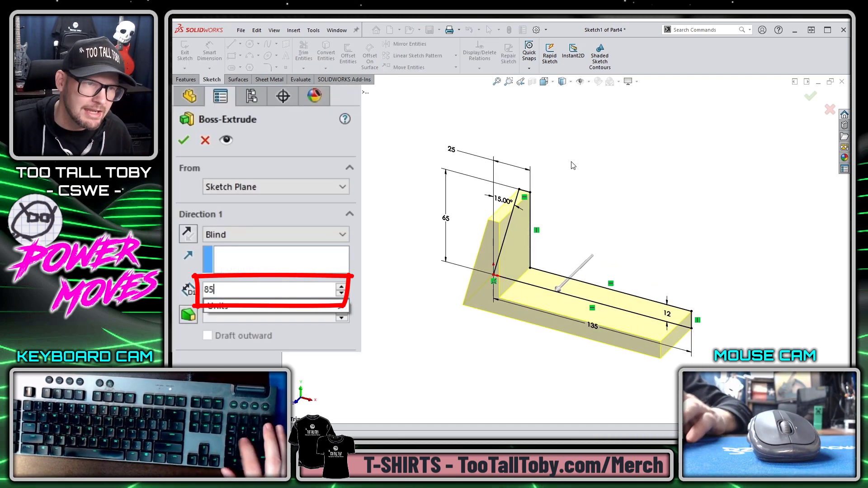
pyautogui.press('Return')
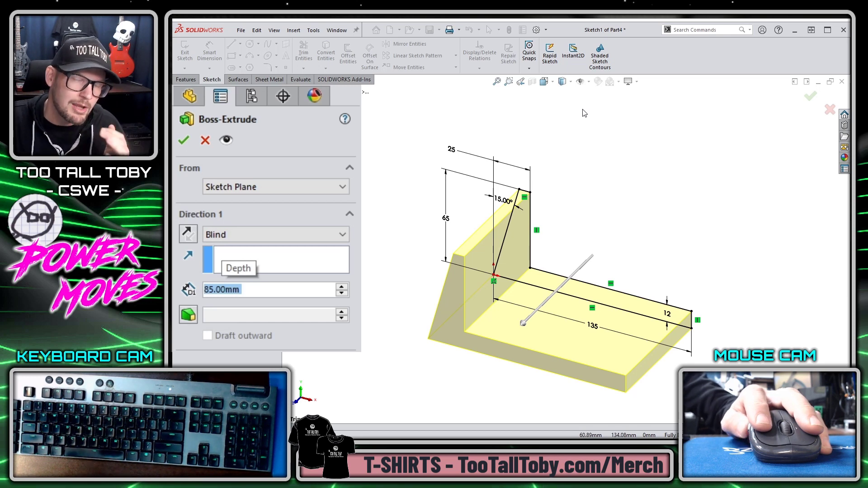
# Step: Change the 85 mm extrusion's end condition to Mid Plane and accept the boss
pyautogui.click(342, 234)
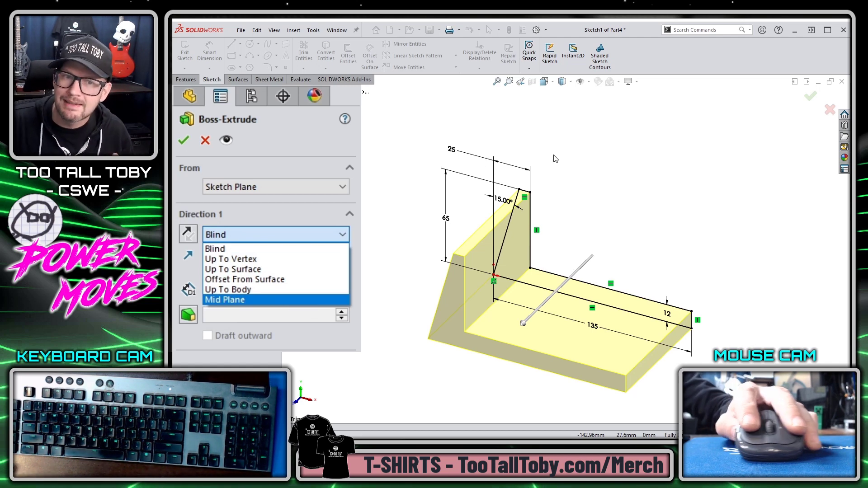
pyautogui.click(591, 124)
pyautogui.rightClick(590, 122)
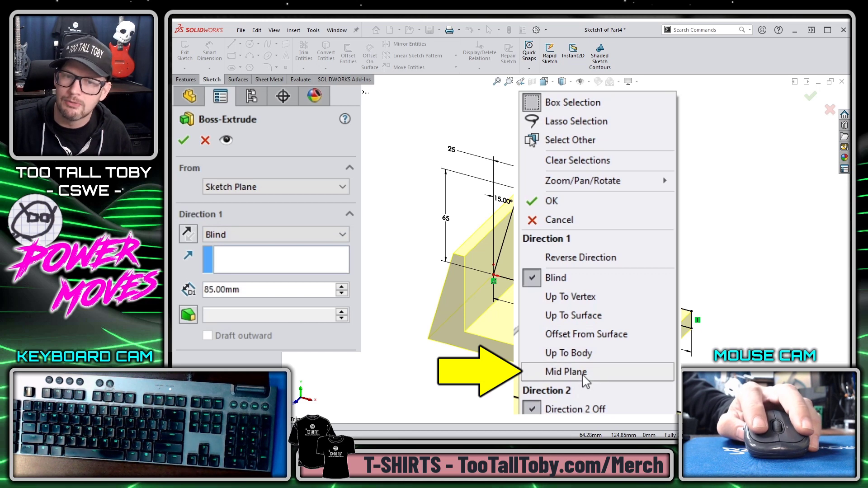
pyautogui.click(626, 286)
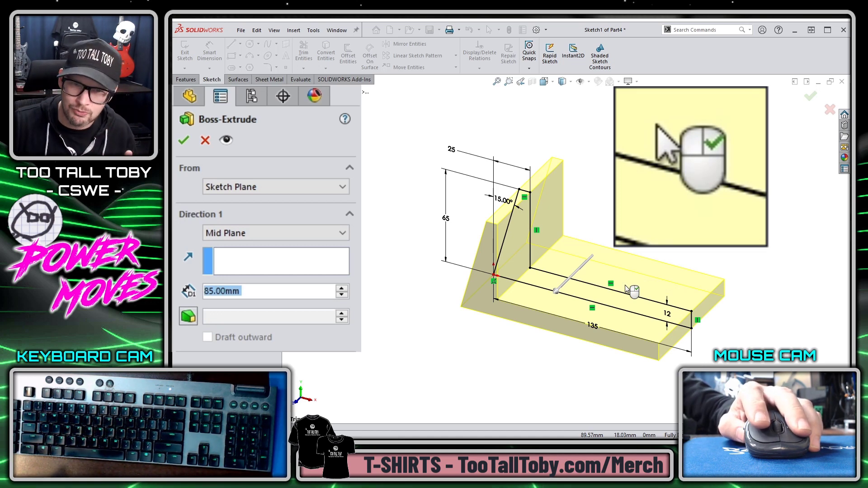
pyautogui.rightClick(626, 290)
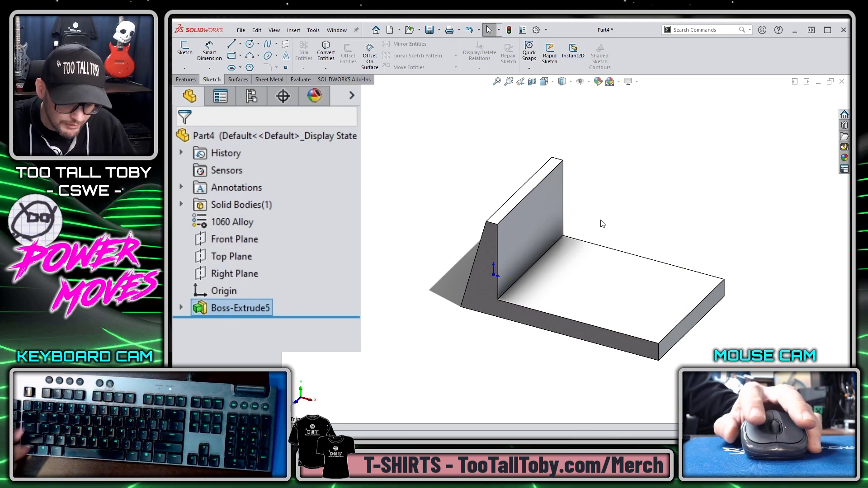
pyautogui.hotkey('ctrl', 'z')
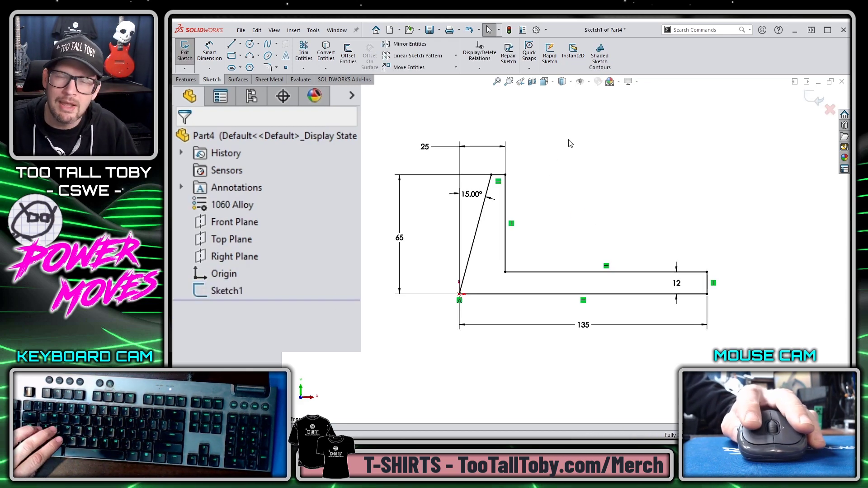
pyautogui.press('s')
pyautogui.click(606, 170)
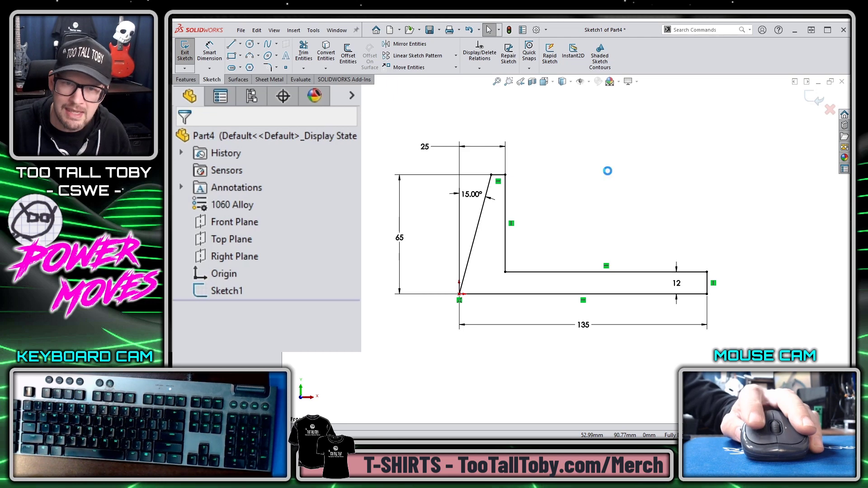
pyautogui.write('95')
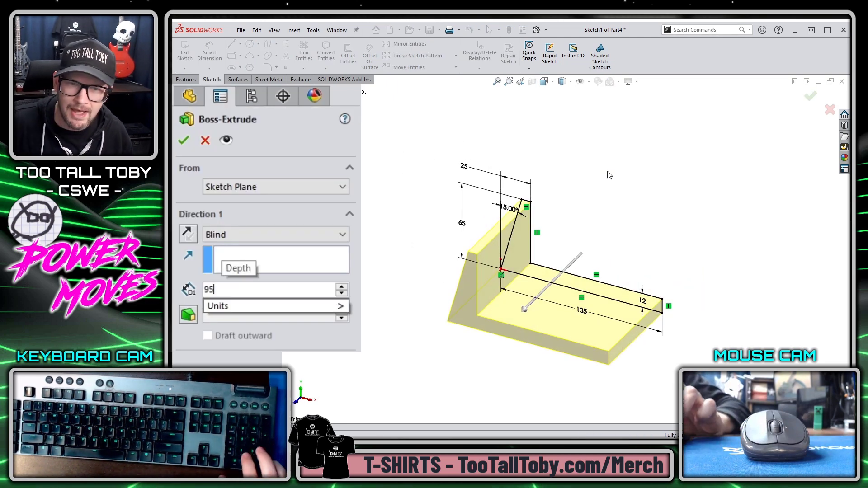
pyautogui.press('Return')
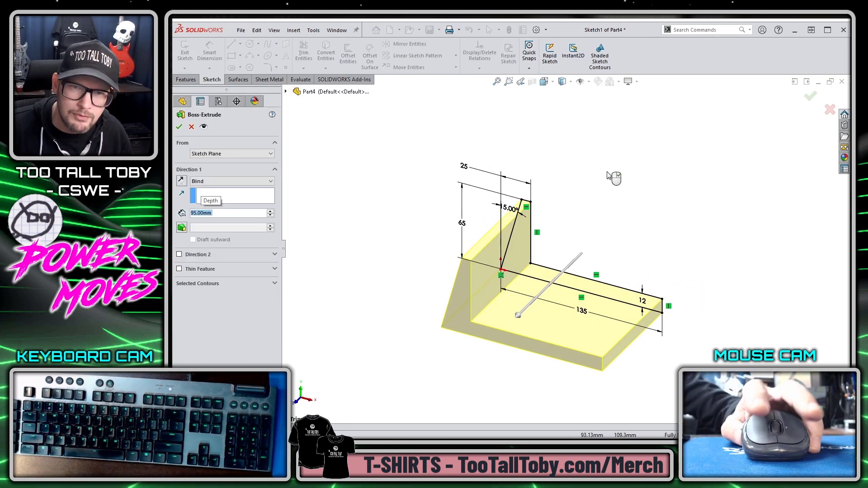
pyautogui.rightClick(608, 131)
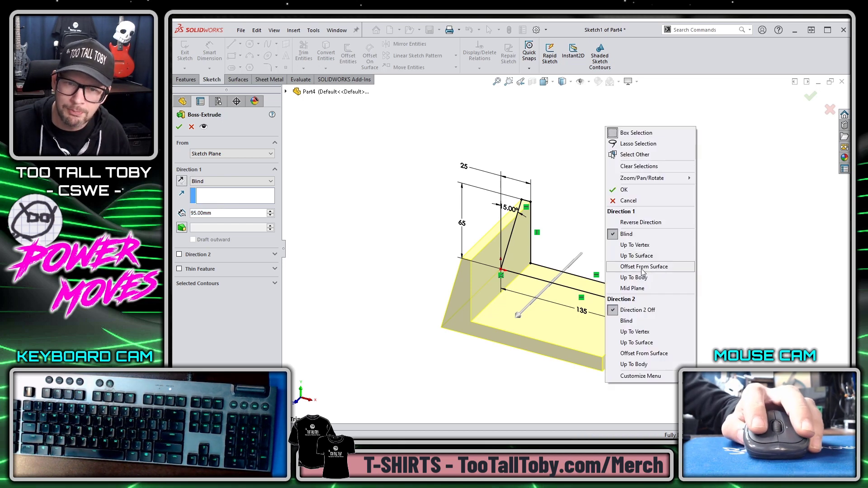
pyautogui.click(639, 288)
pyautogui.press('Return')
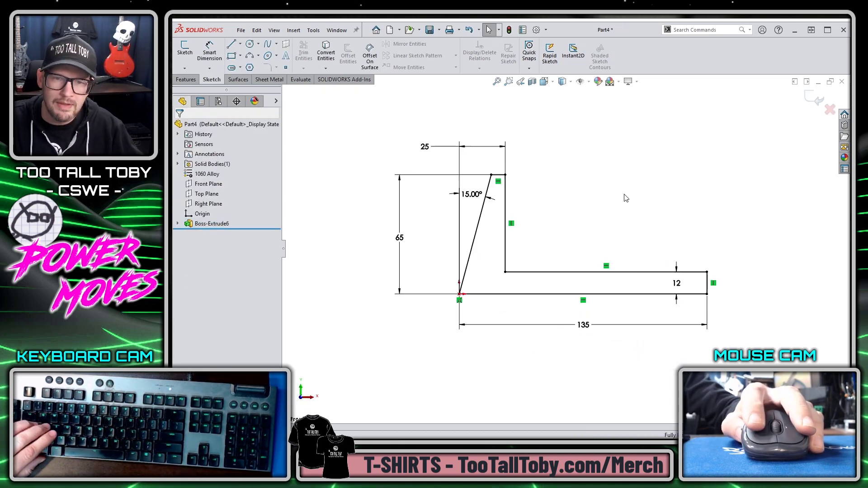
pyautogui.press('s')
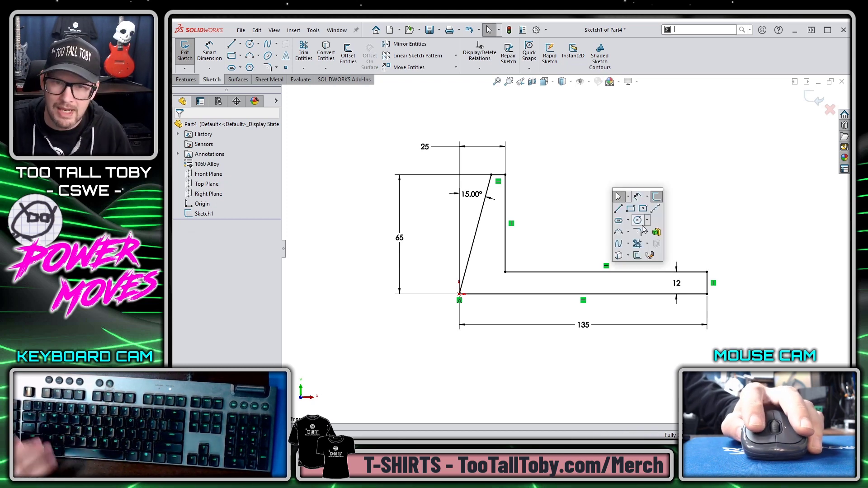
pyautogui.click(656, 231)
pyautogui.write('85')
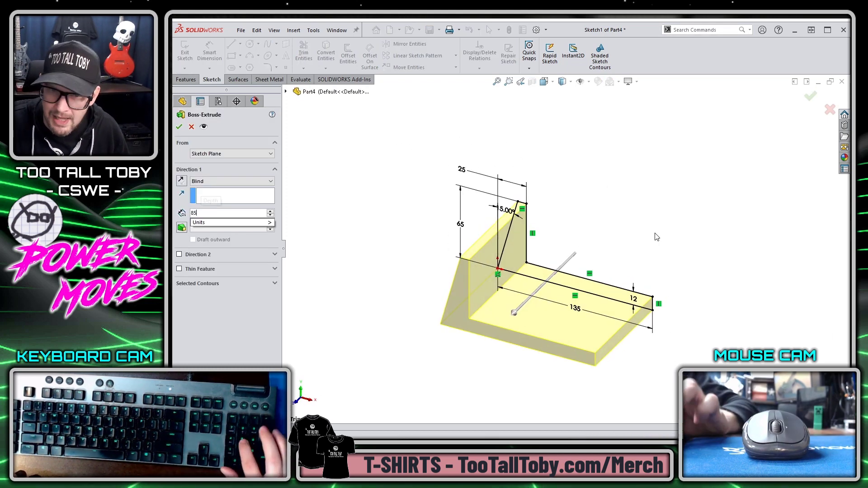
pyautogui.press('Return')
pyautogui.rightClick(598, 166)
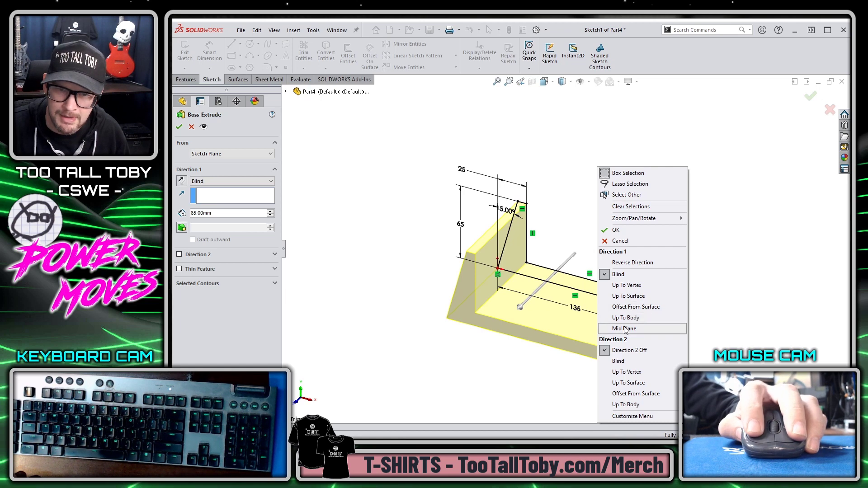
pyautogui.click(626, 329)
pyautogui.press('Return')
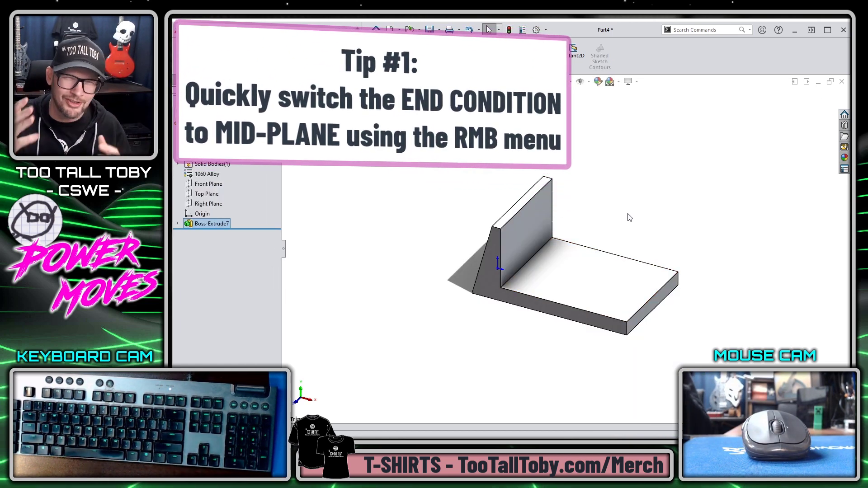
# Step: Sketch a corner rectangle on the upright wall's face, from its base to above its top
pyautogui.click(524, 227)
pyautogui.press('s')
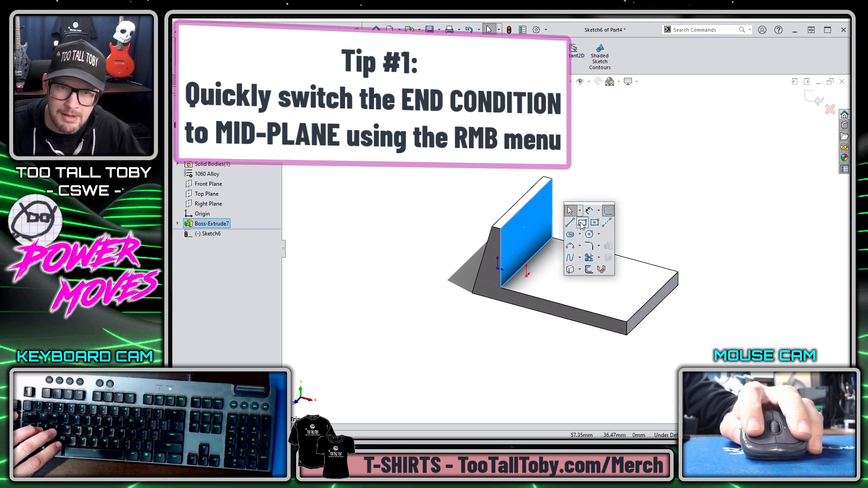
pyautogui.click(582, 223)
pyautogui.click(521, 270)
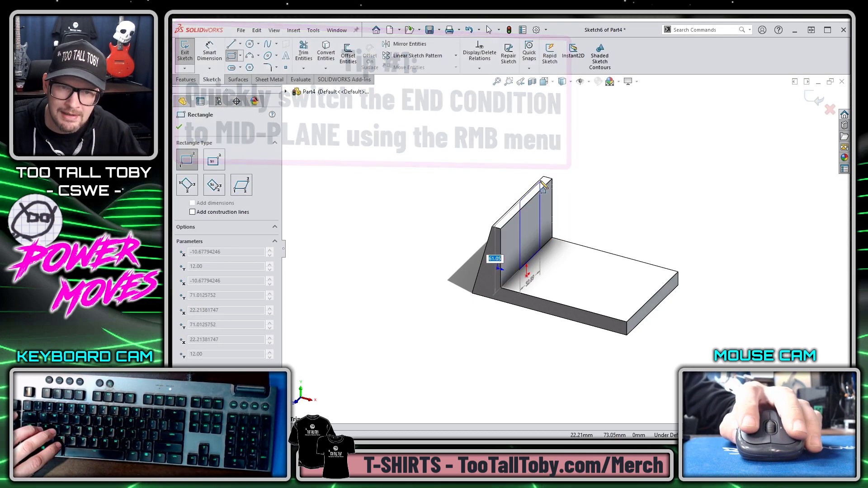
pyautogui.click(540, 147)
# Step: Extrude the new rectangle as a boss with a 40 mm depth
pyautogui.press('s')
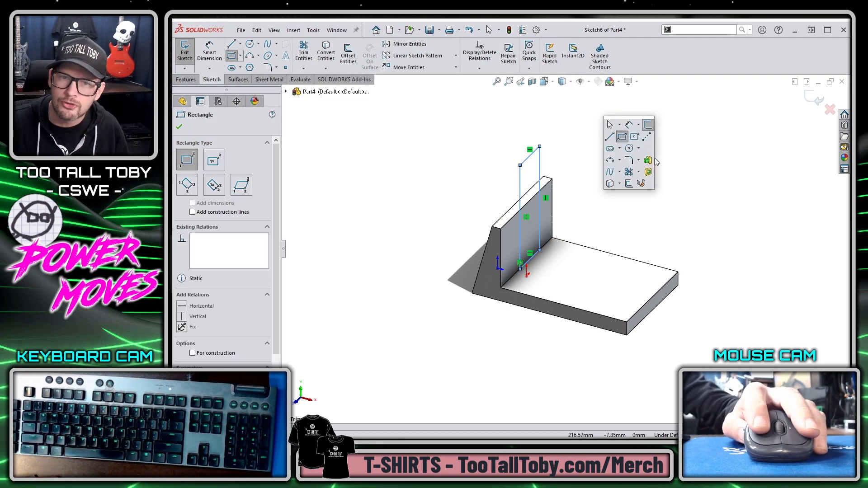
pyautogui.click(648, 160)
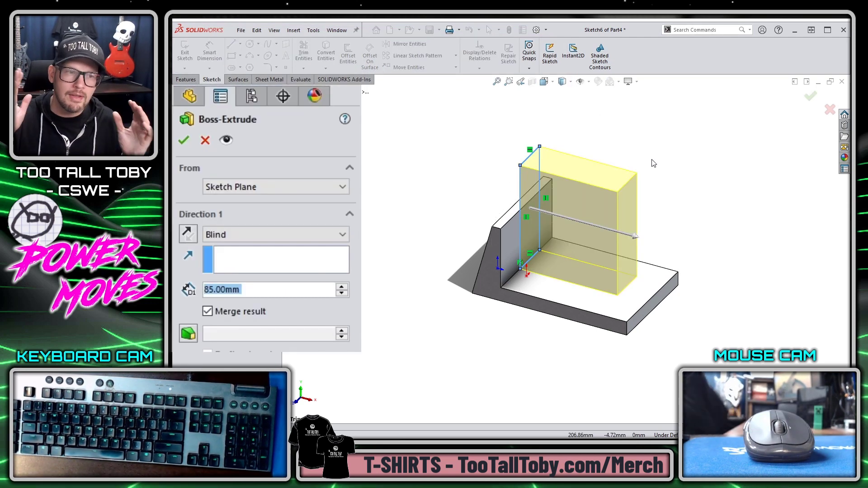
pyautogui.write('40')
pyautogui.press('Return')
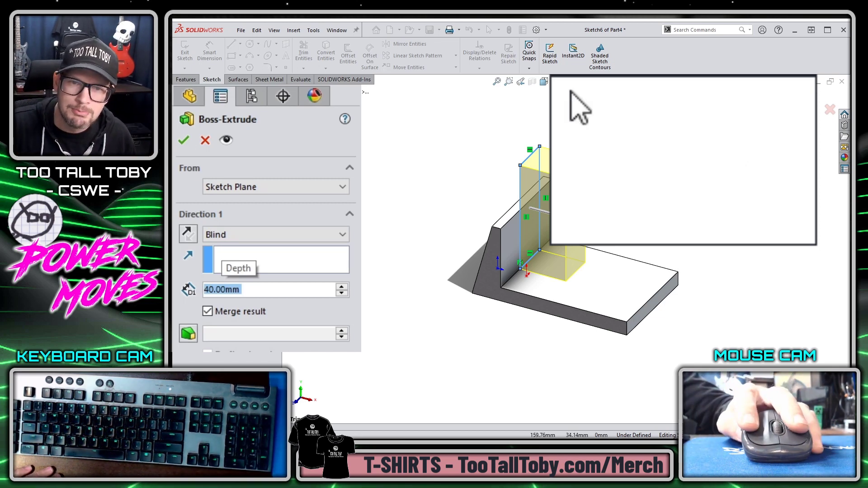
# Step: Reverse the 40 mm block's direction to the wall's outer side and accept it
pyautogui.rightClick(624, 115)
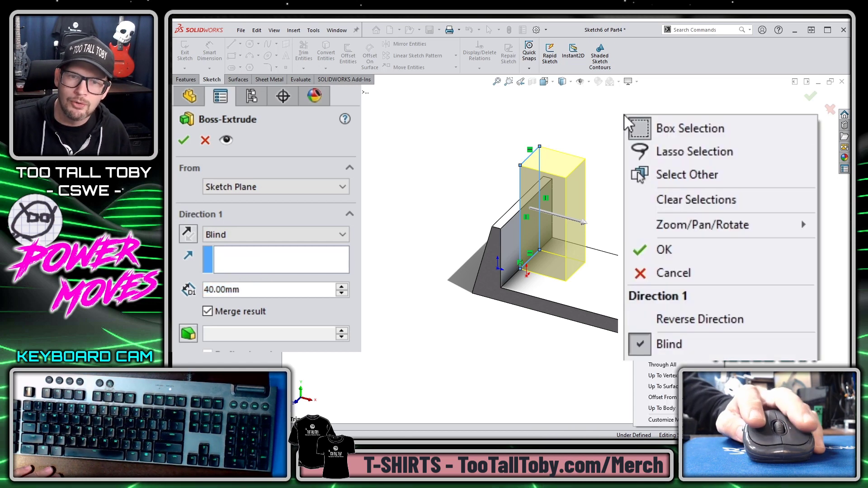
pyautogui.click(729, 321)
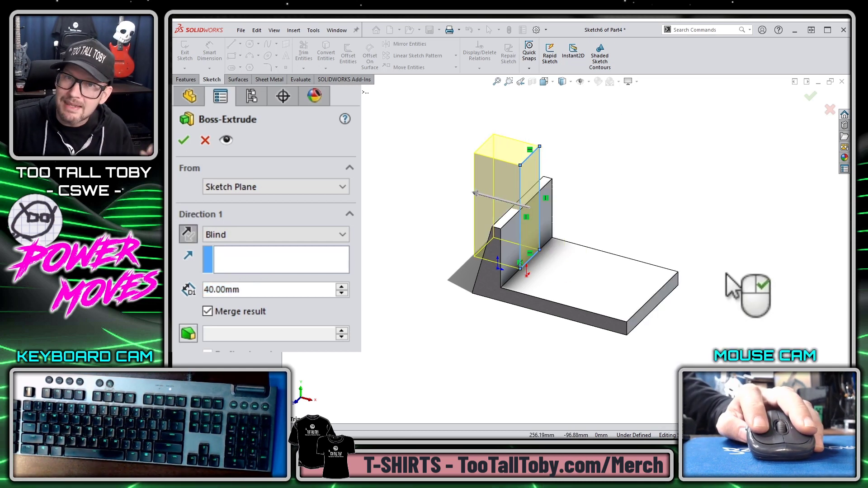
pyautogui.rightClick(726, 276)
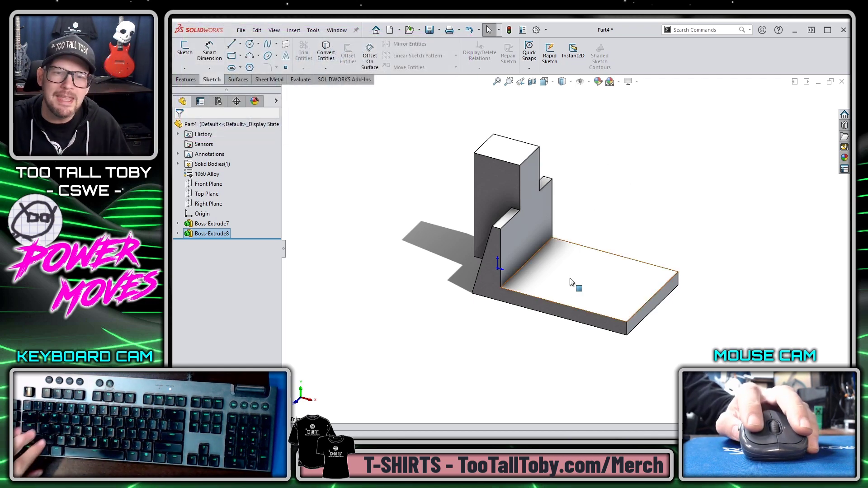
pyautogui.click(599, 266)
# Step: Sketch a rectangle on the base's top face
pyautogui.click(610, 251)
pyautogui.press('s')
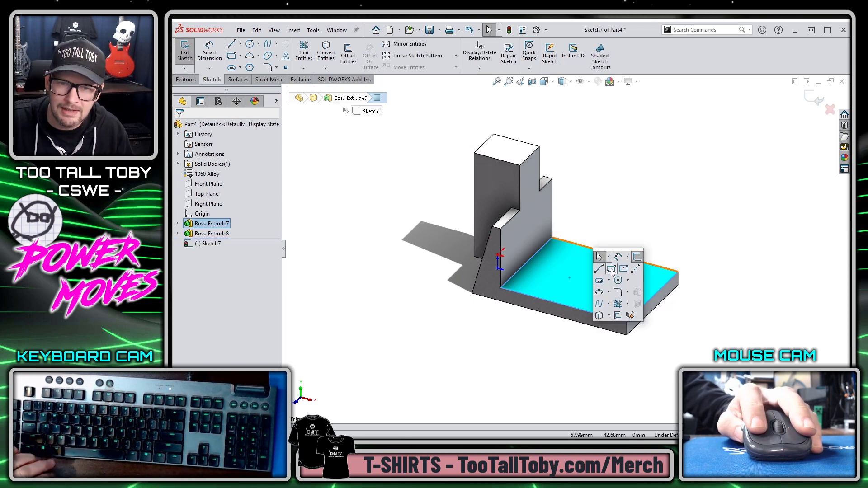
pyautogui.click(606, 256)
pyautogui.click(576, 259)
pyautogui.click(616, 305)
# Step: Cut the rectangle Through All to make a rectangular hole in the base
pyautogui.press('s')
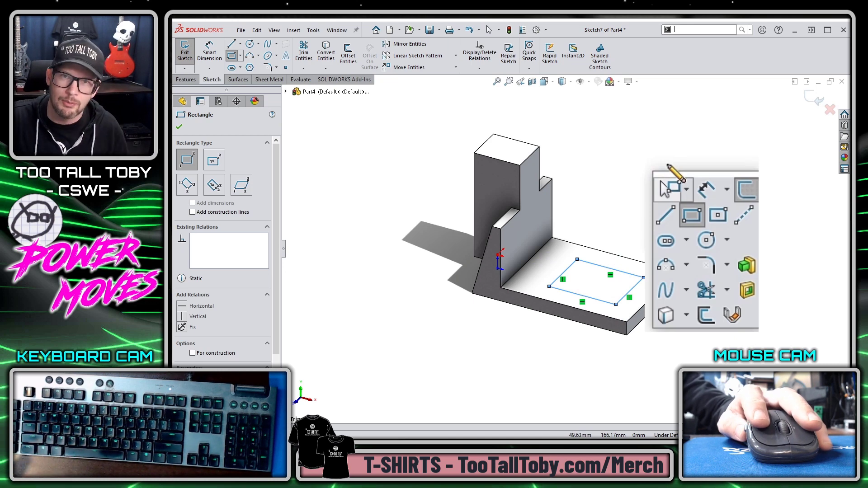
pyautogui.click(747, 291)
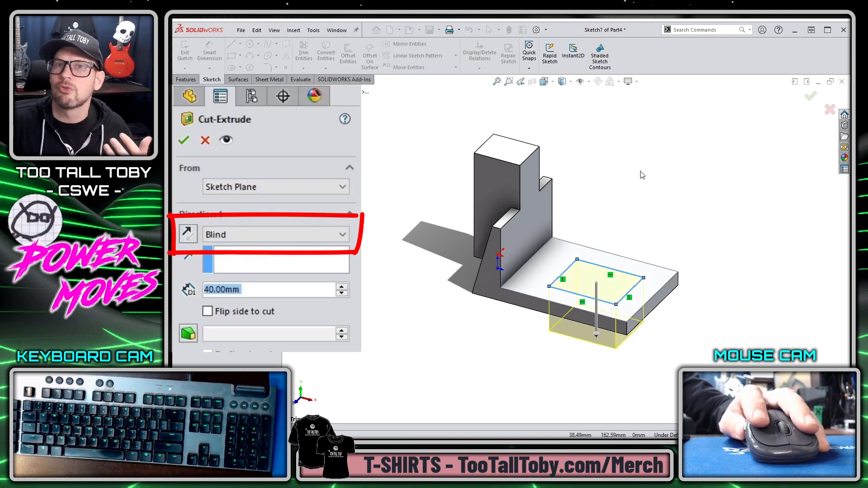
pyautogui.rightClick(642, 175)
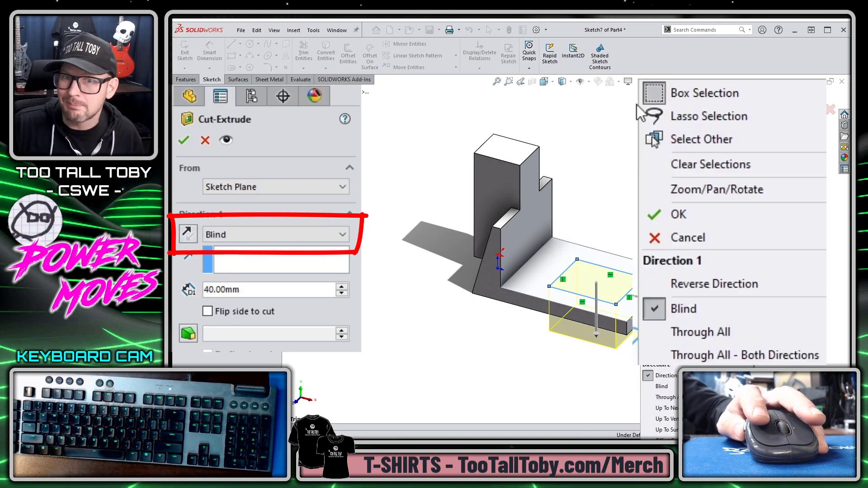
pyautogui.click(769, 332)
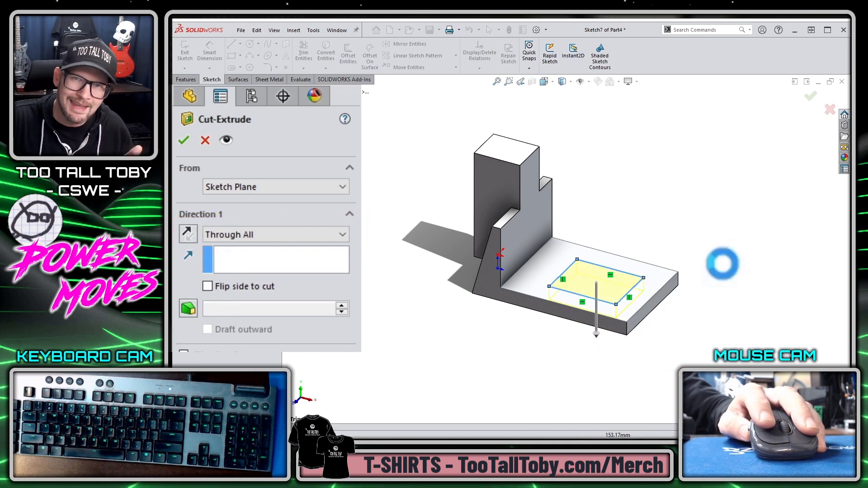
pyautogui.rightClick(723, 267)
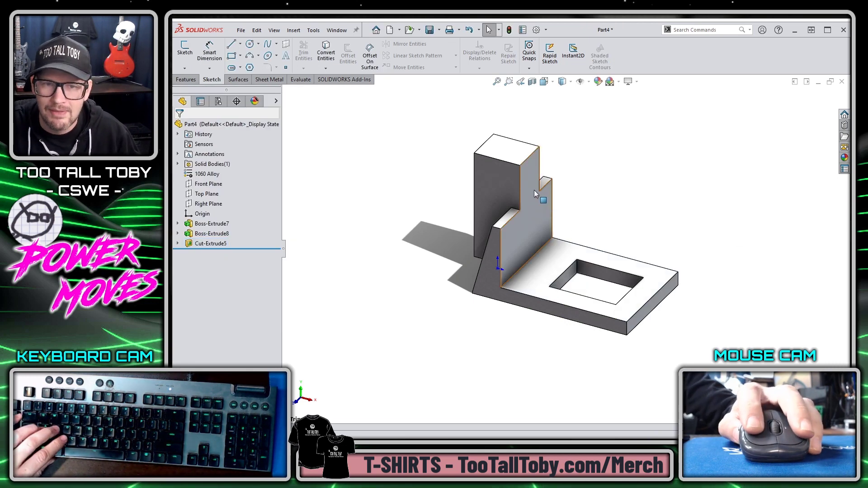
pyautogui.click(534, 193)
# Step: Sketch a circle centred on the upright's top edge on its side face
pyautogui.click(570, 168)
pyautogui.press('s')
pyautogui.click(572, 203)
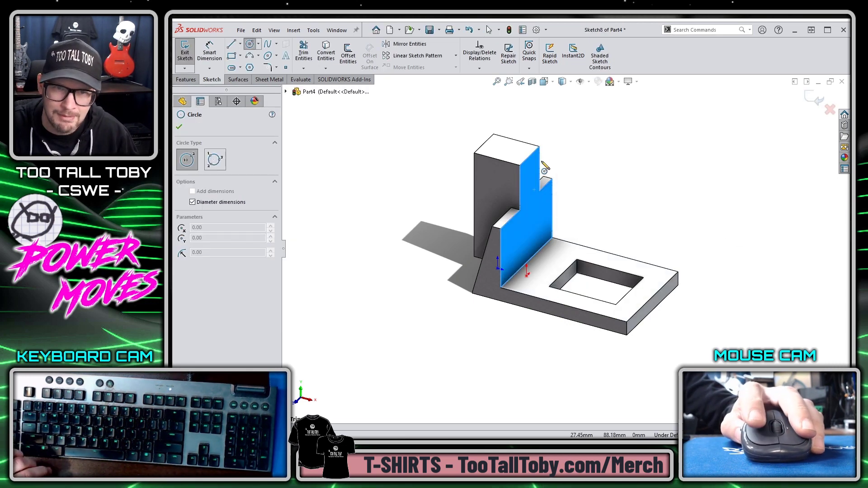
pyautogui.click(529, 162)
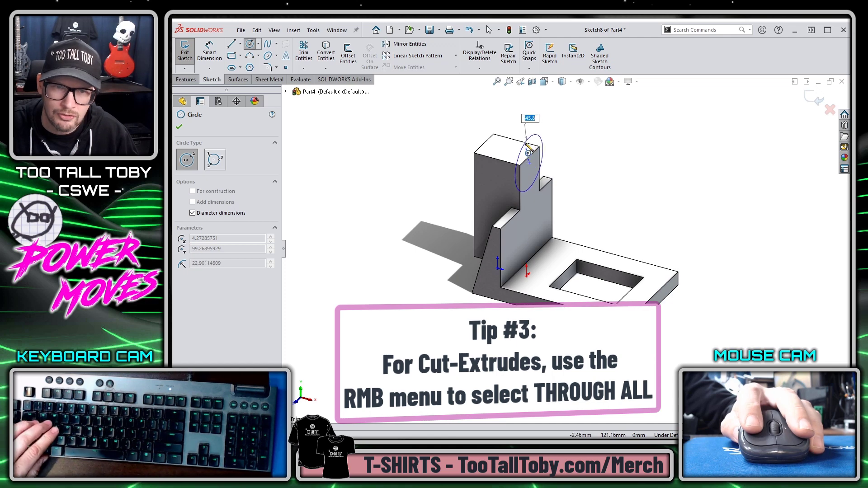
pyautogui.click(529, 149)
# Step: Cut the circle Through All to notch the top of the upright
pyautogui.press('s')
pyautogui.click(606, 196)
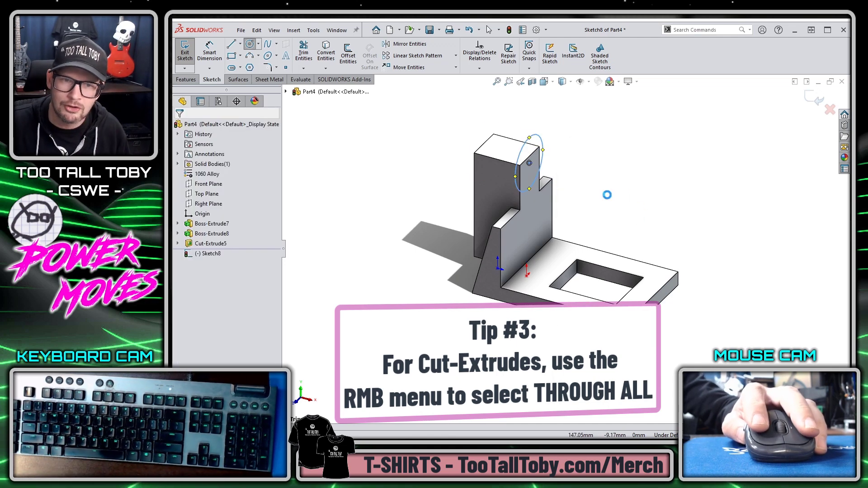
pyautogui.rightClick(609, 198)
pyautogui.click(624, 275)
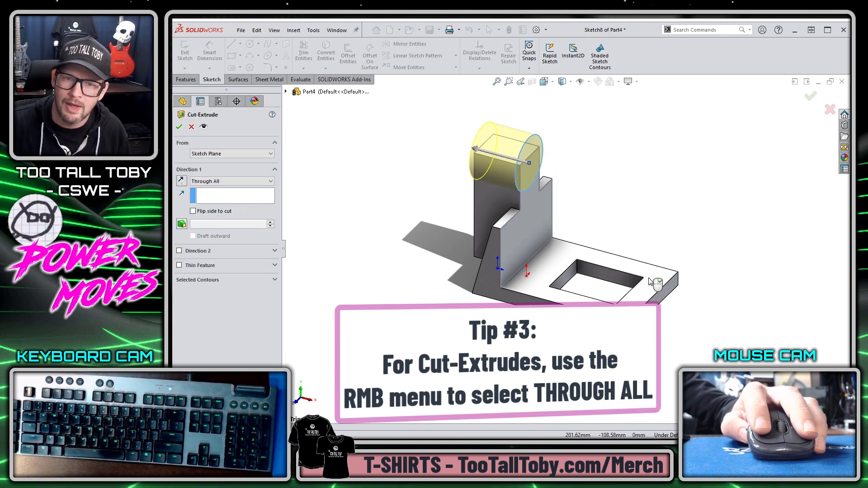
pyautogui.press('Return')
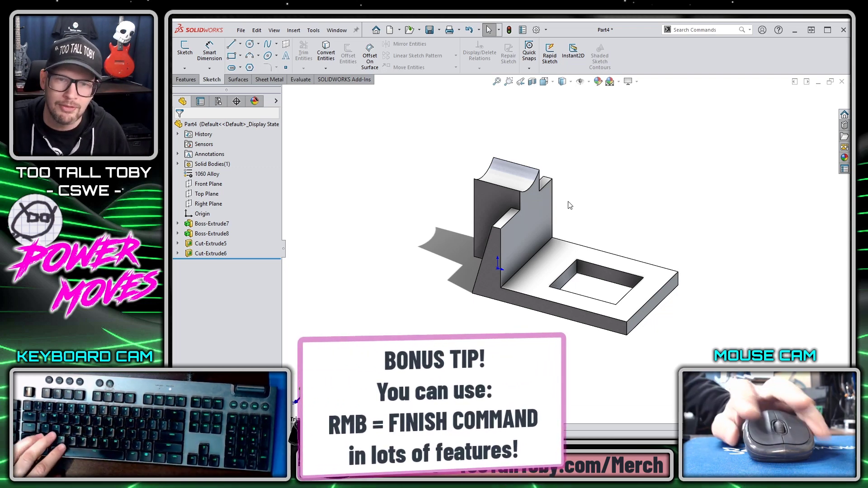
pyautogui.press('s')
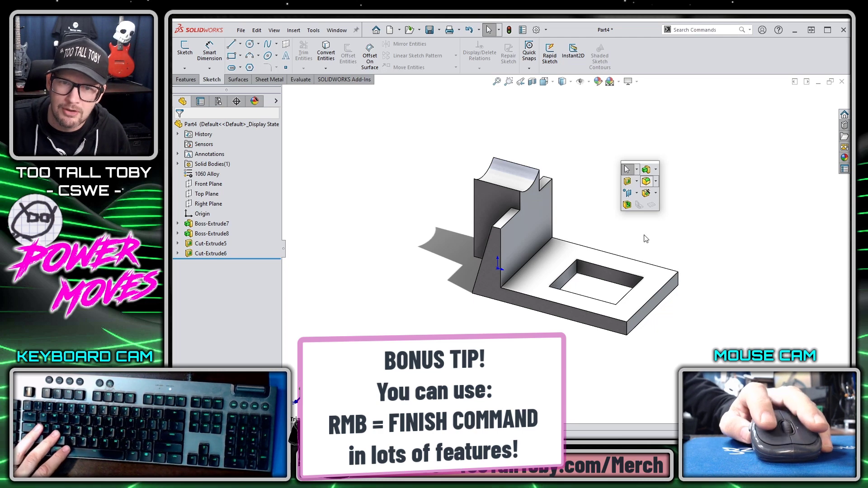
pyautogui.click(633, 174)
pyautogui.click(627, 330)
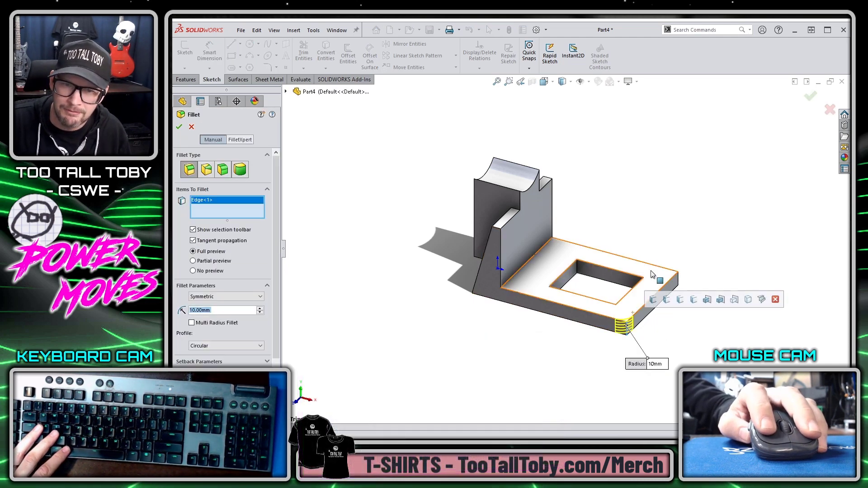
pyautogui.click(677, 279)
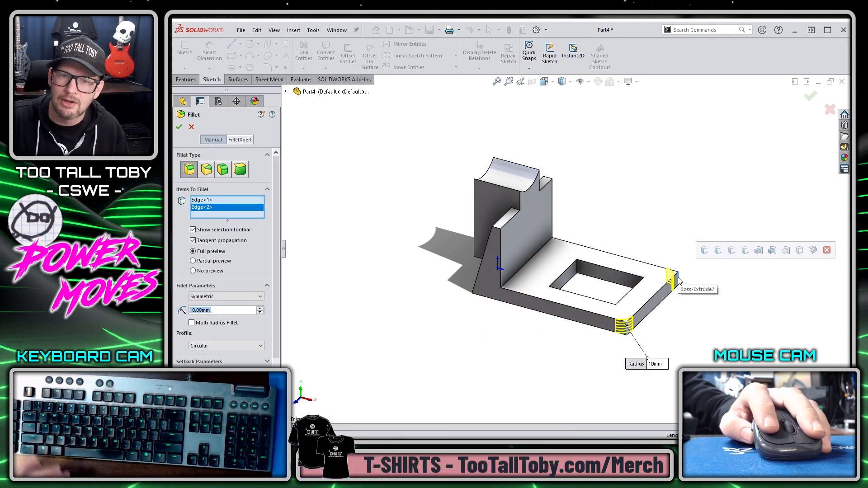
pyautogui.rightClick(678, 280)
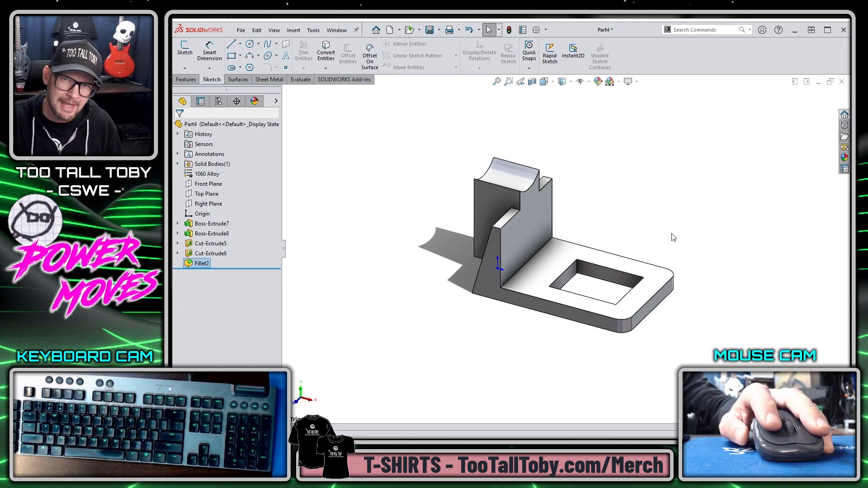
pyautogui.hotkey('ctrl', 'z')
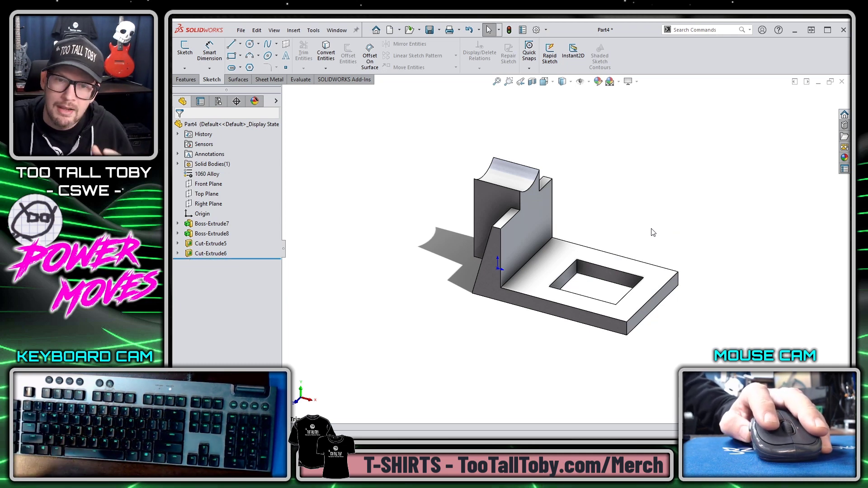
# Step: Sketch a circle on the base's top face near the upright
pyautogui.click(556, 257)
pyautogui.click(583, 236)
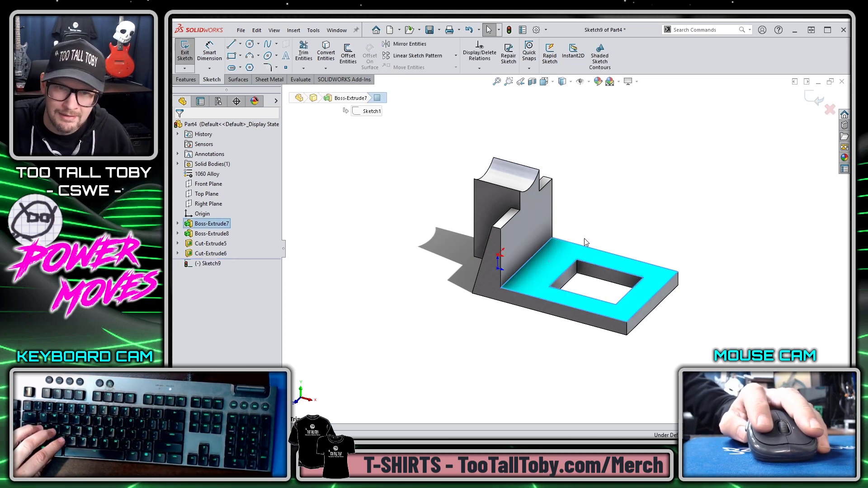
pyautogui.press('s')
pyautogui.click(607, 271)
pyautogui.click(550, 265)
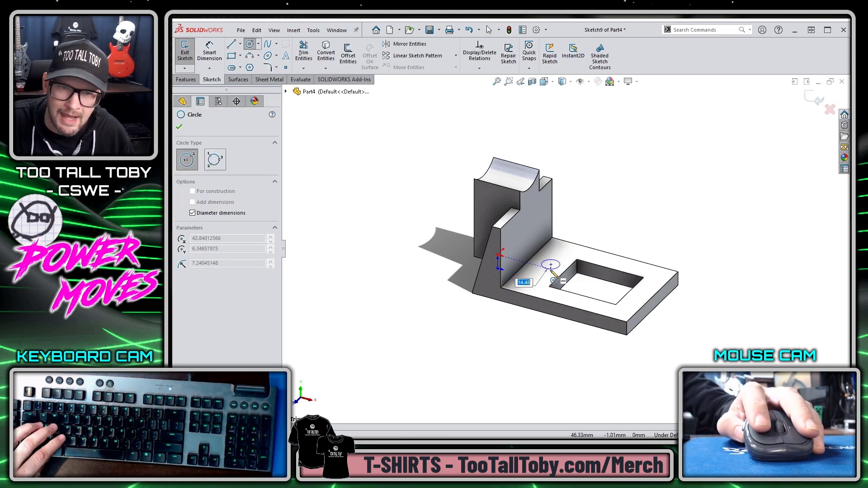
pyautogui.click(550, 274)
# Step: Cut the circle Through All to make a round hole in the base
pyautogui.press('s')
pyautogui.click(667, 211)
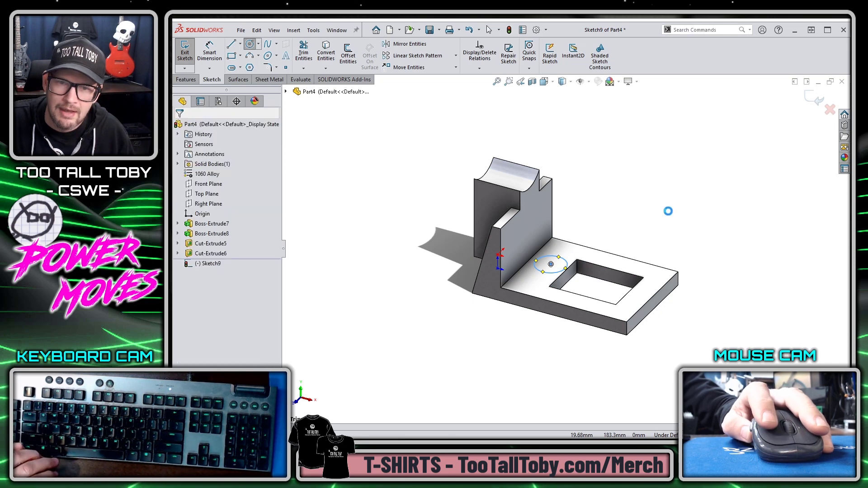
pyautogui.rightClick(642, 136)
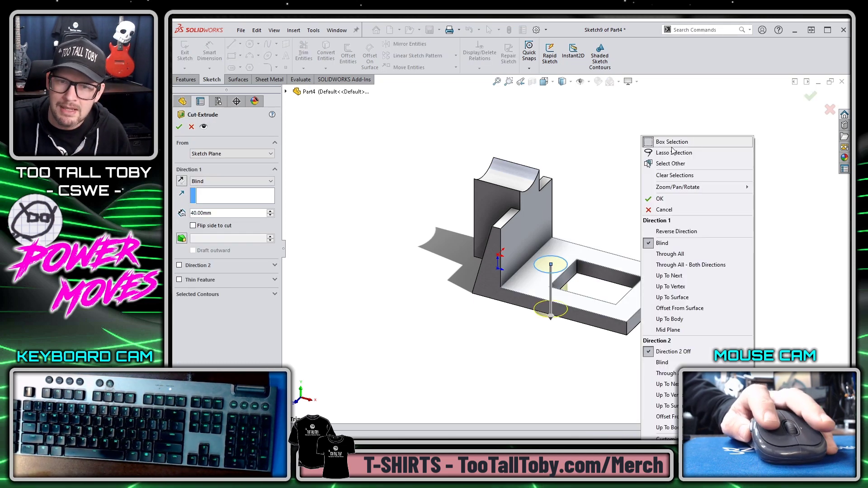
pyautogui.click(682, 255)
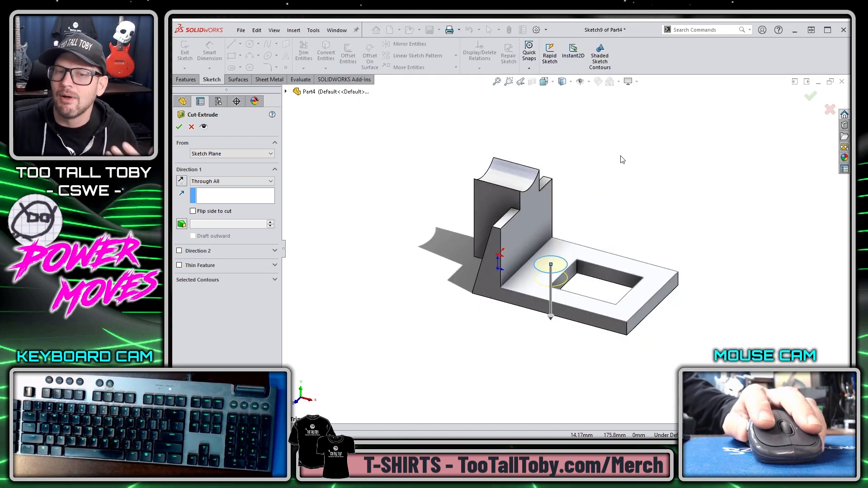
pyautogui.rightClick(597, 103)
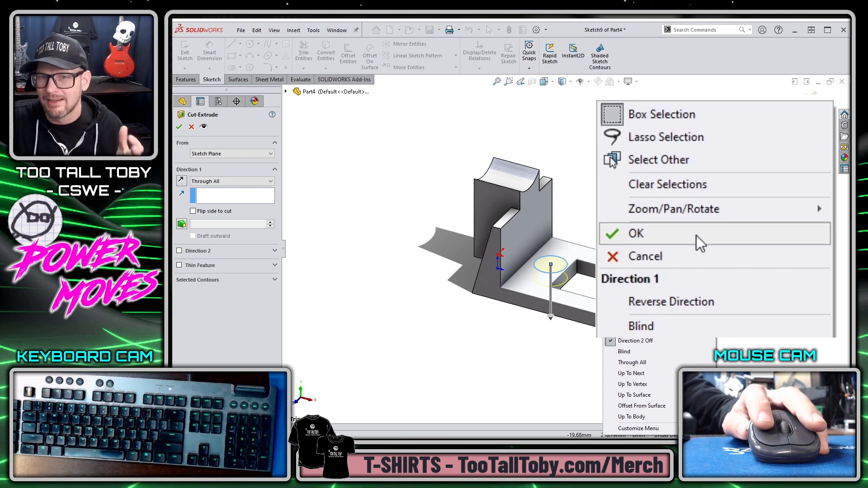
pyautogui.click(649, 188)
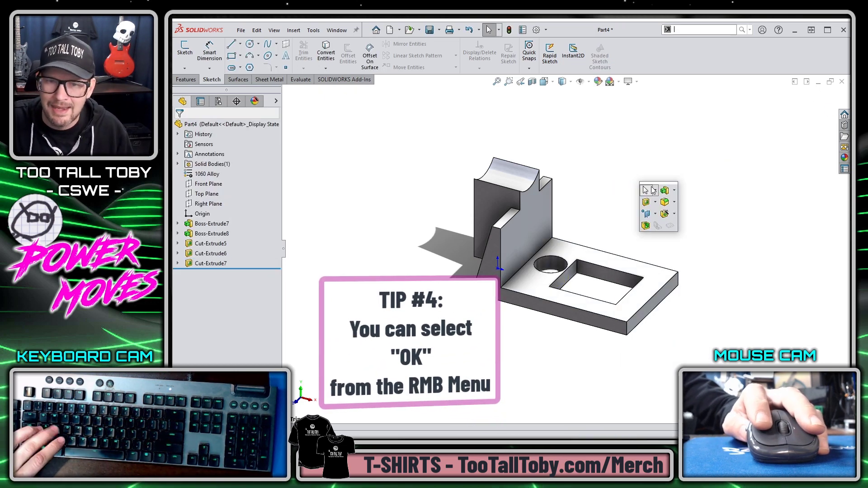
# Step: Fillet the base's two front vertical corner edges with a 10 mm radius
pyautogui.click(665, 202)
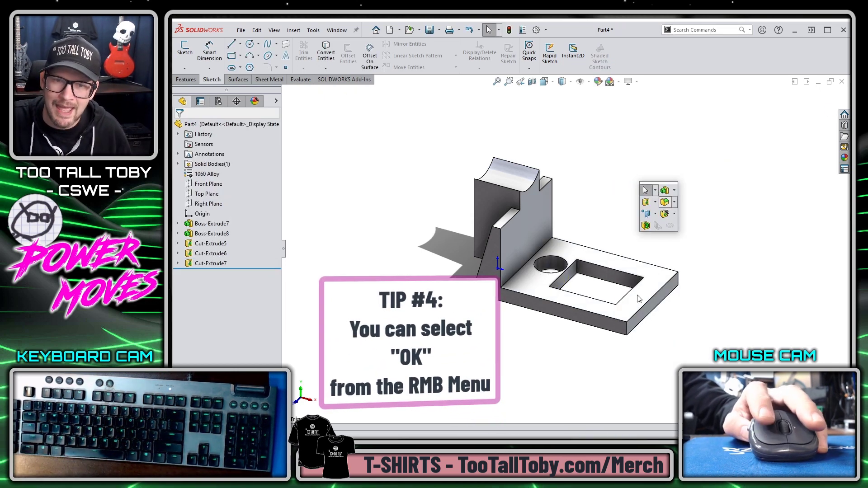
pyautogui.click(627, 332)
pyautogui.click(680, 282)
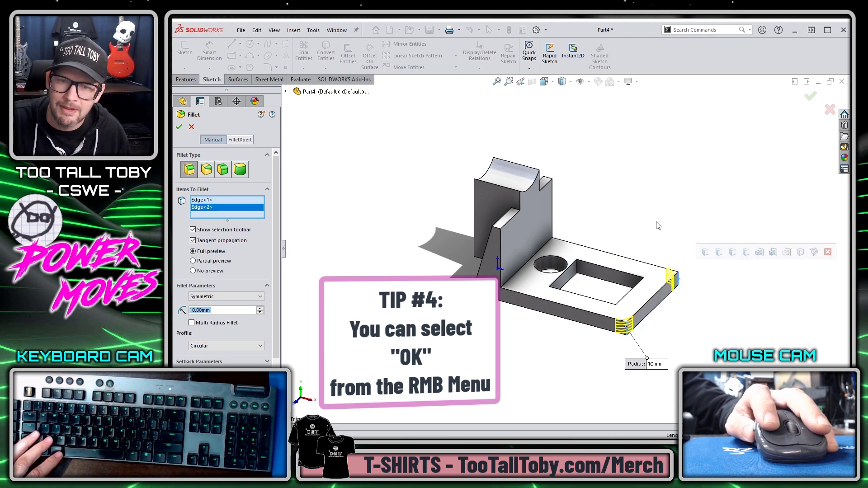
pyautogui.rightClick(606, 121)
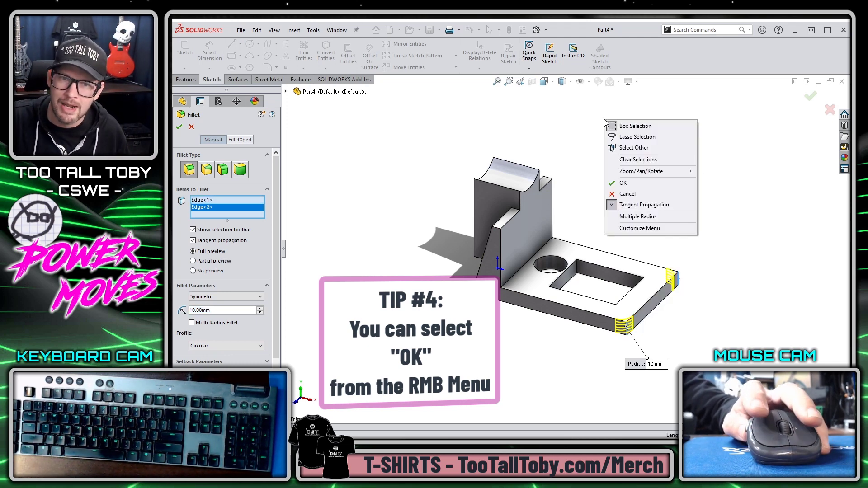
pyautogui.click(638, 184)
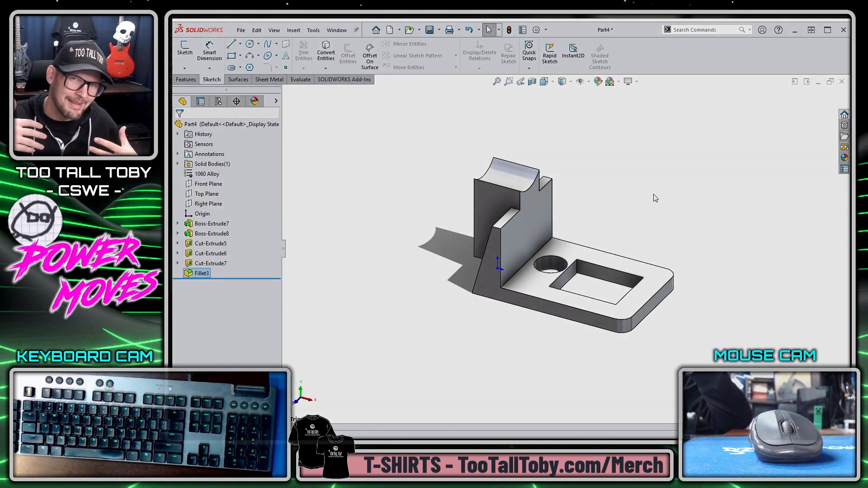